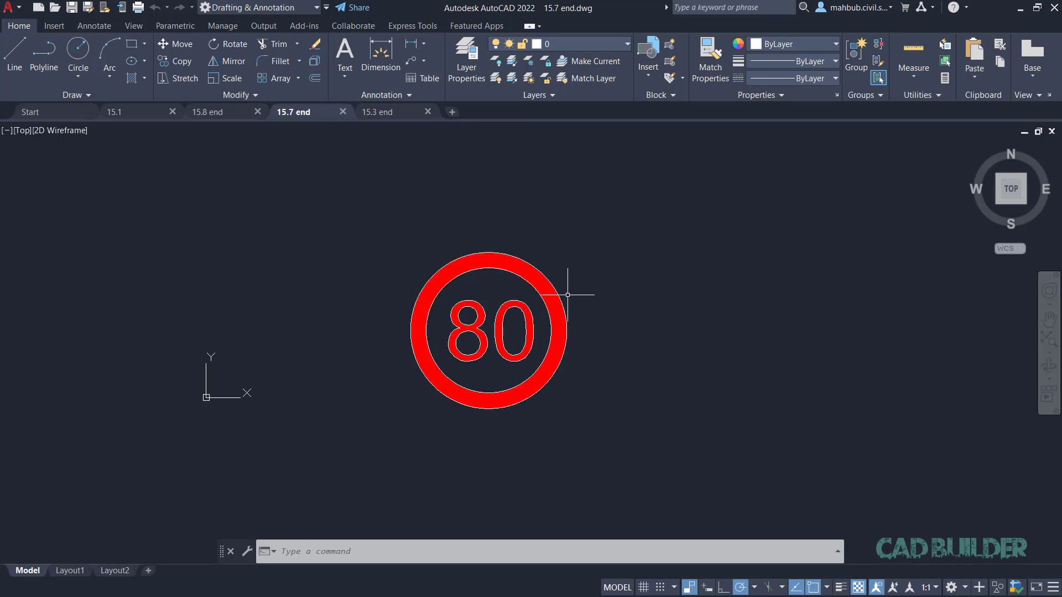
# - Switch the speed limit sign block to its U turn visibility state
pyautogui.moveTo(555, 299)
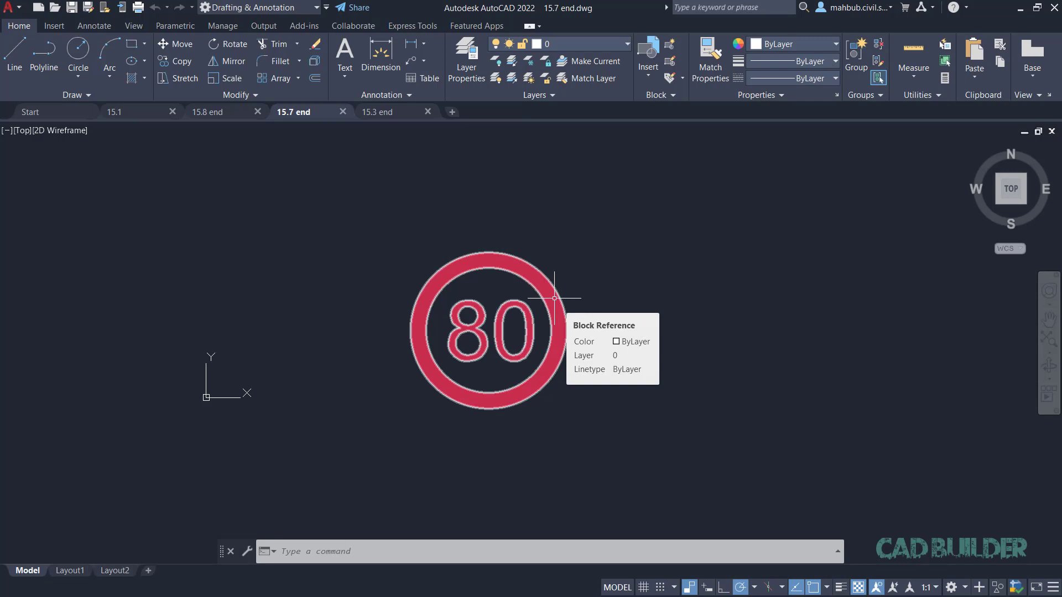
pyautogui.click(554, 298)
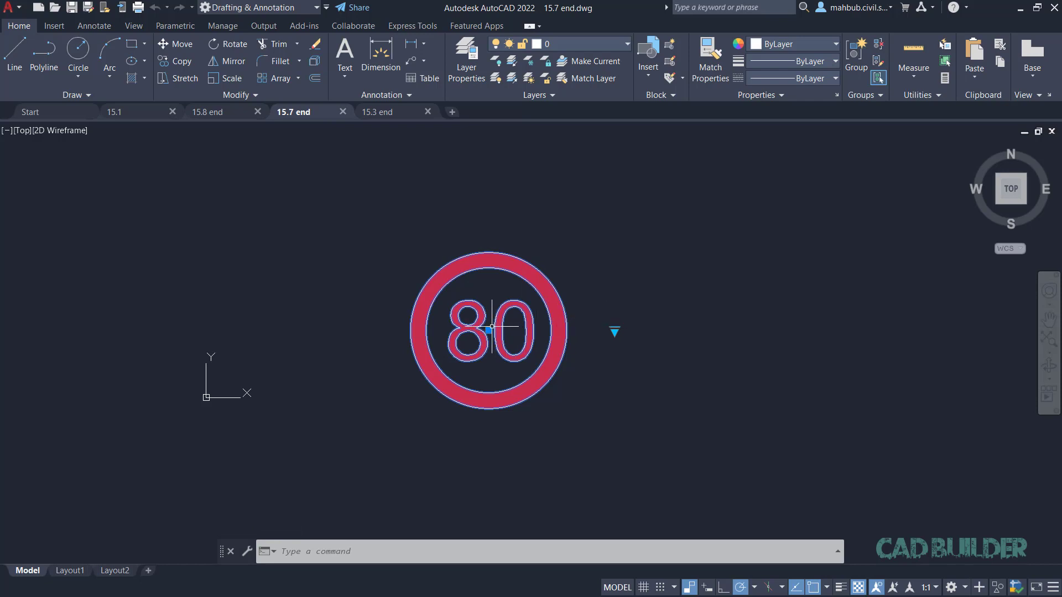
pyautogui.rightClick(614, 331)
pyautogui.click(791, 273)
pyautogui.click(824, 271)
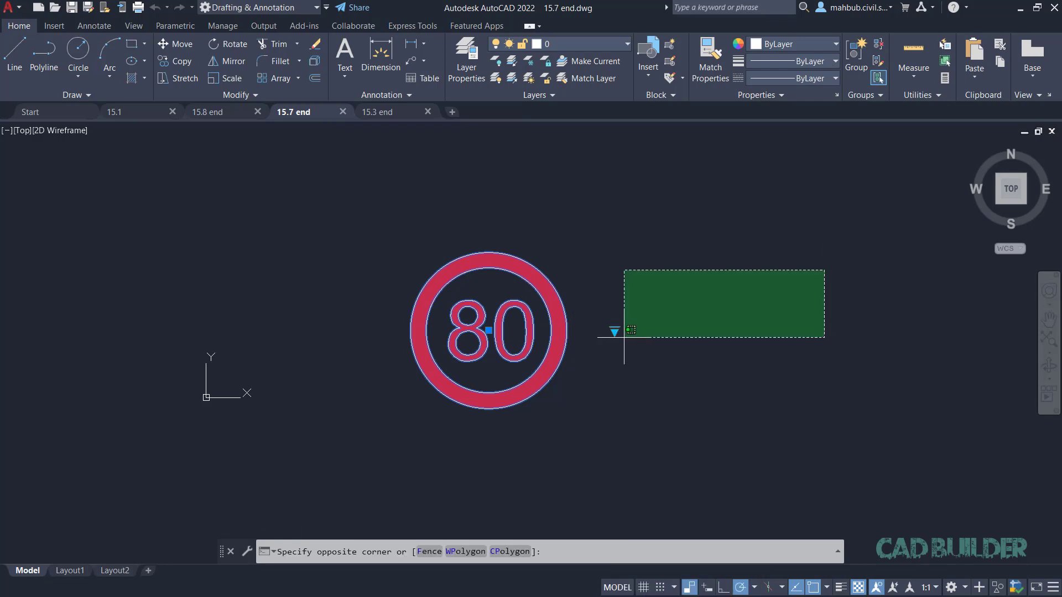
pyautogui.click(723, 340)
pyautogui.click(615, 331)
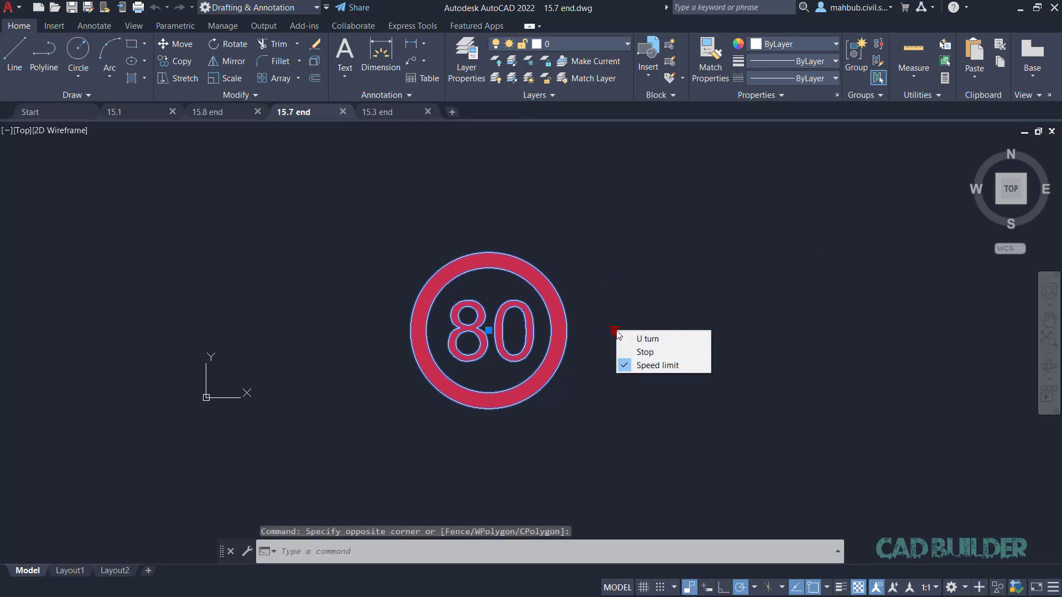
pyautogui.click(644, 338)
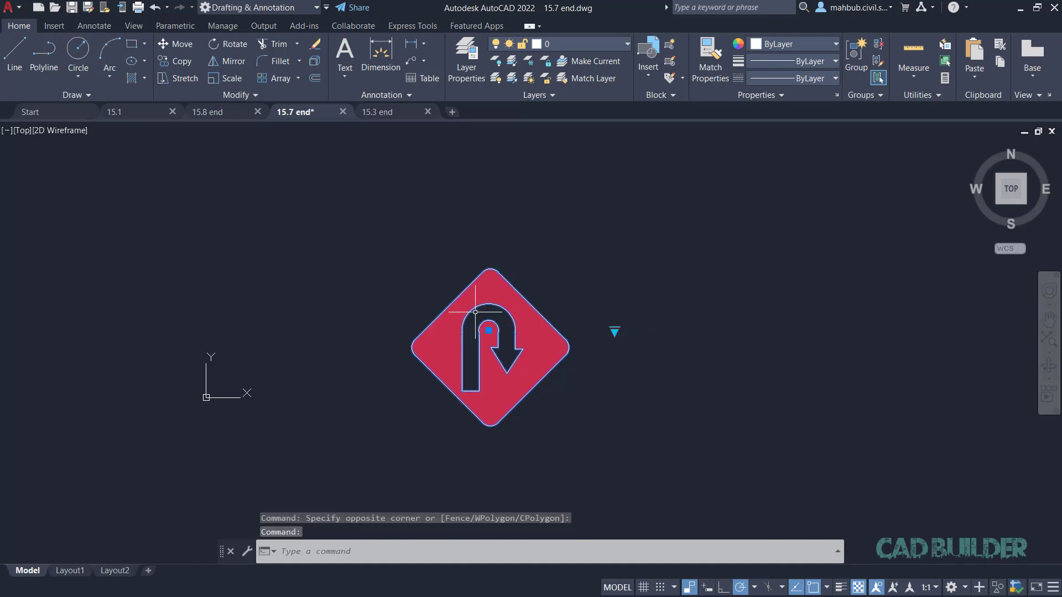
# - Switch the sign block's visibility state to Stop, return it to Speed limit, and deselect the block
pyautogui.click(614, 331)
pyautogui.click(637, 352)
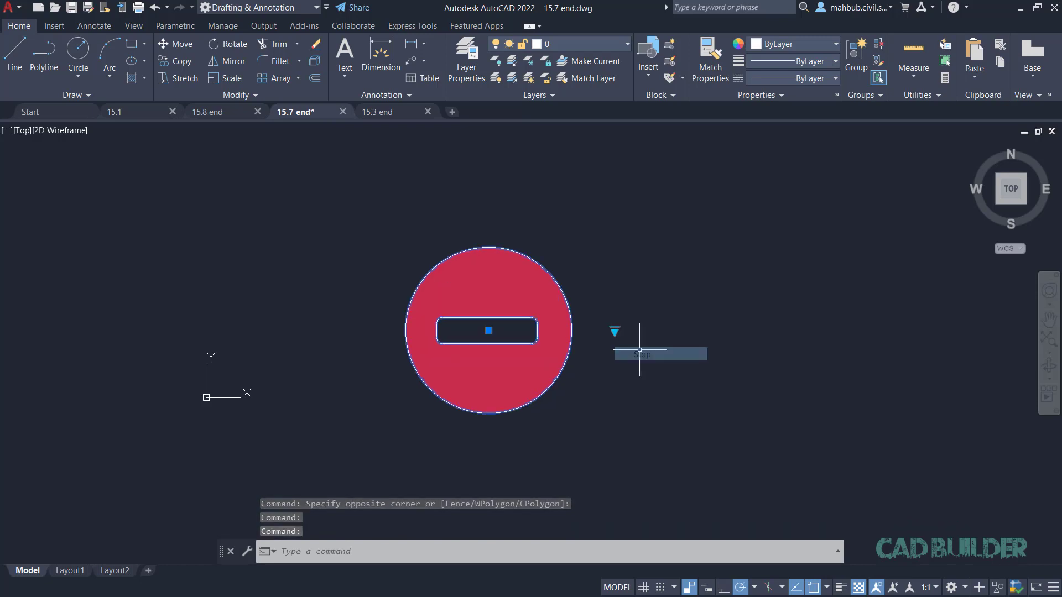
pyautogui.click(661, 285)
pyautogui.click(679, 289)
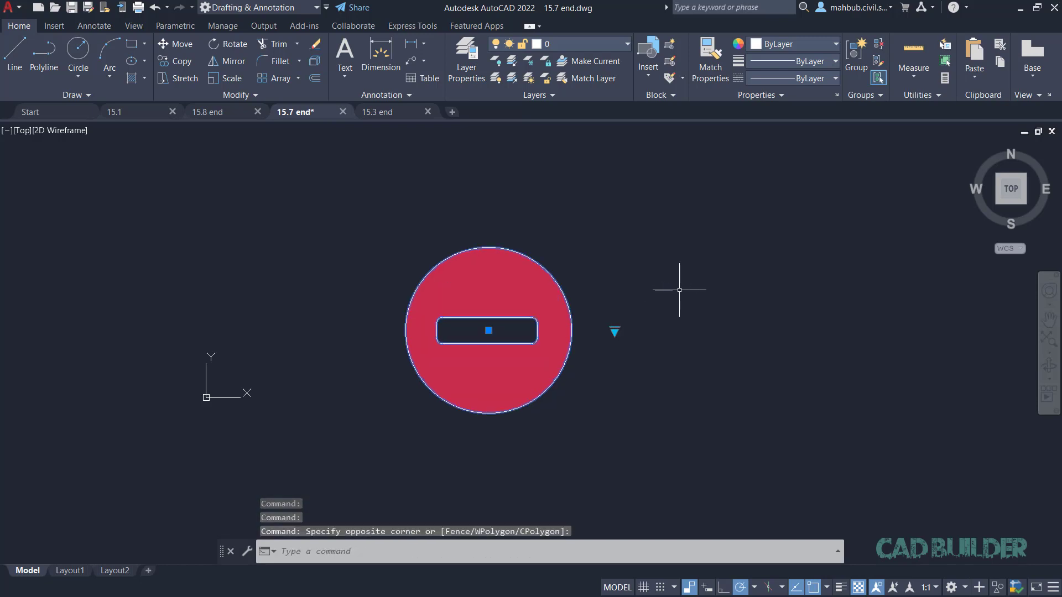
pyautogui.click(618, 332)
pyautogui.click(640, 368)
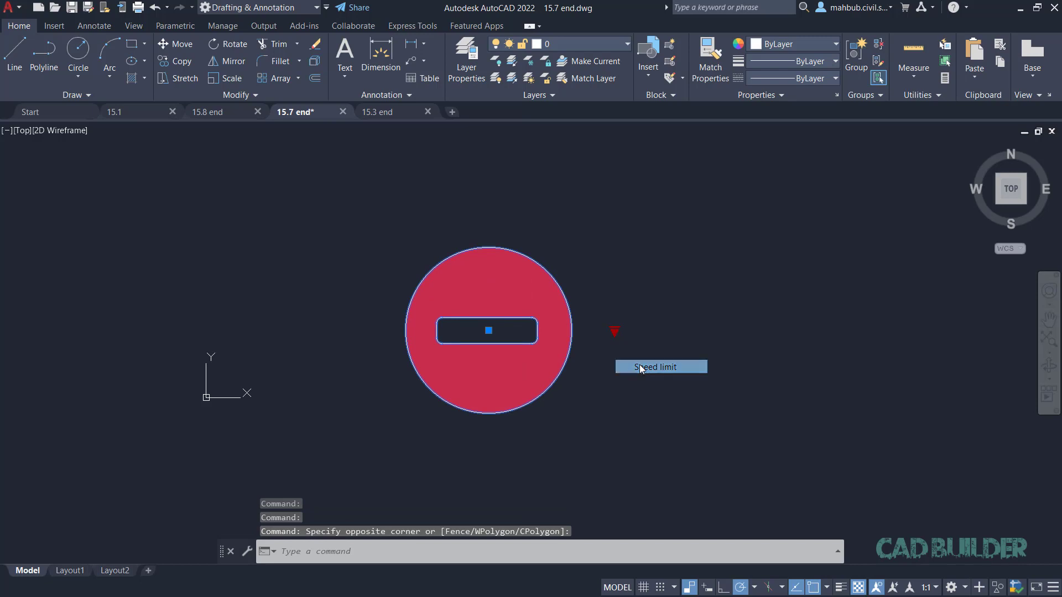
pyautogui.press('Escape')
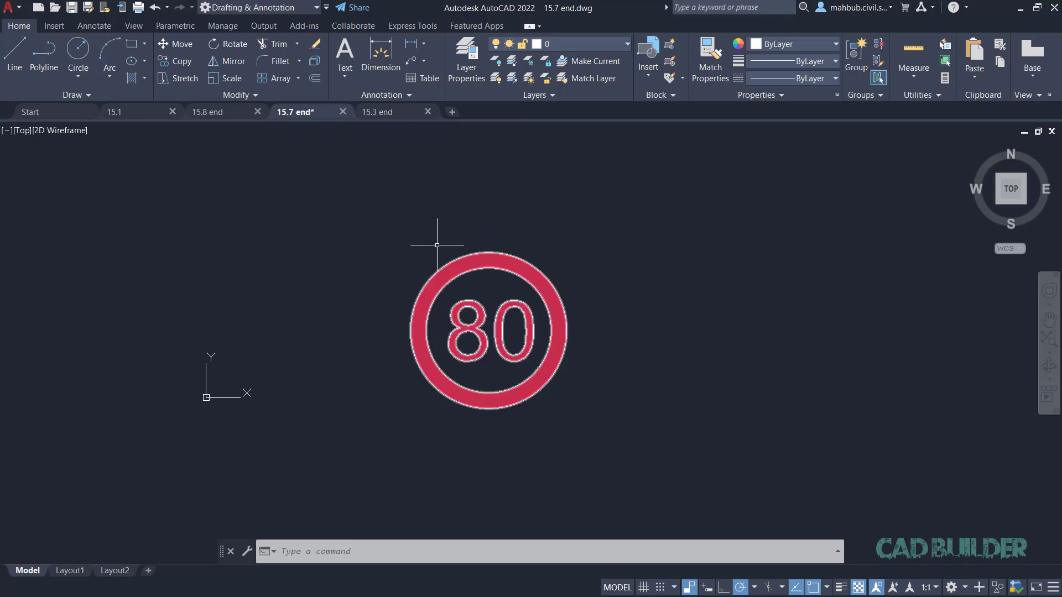
# - In the 15.3 end drawing, stretch the sink block wider in three increments to the last width mark
pyautogui.click(370, 112)
pyautogui.press('Escape')
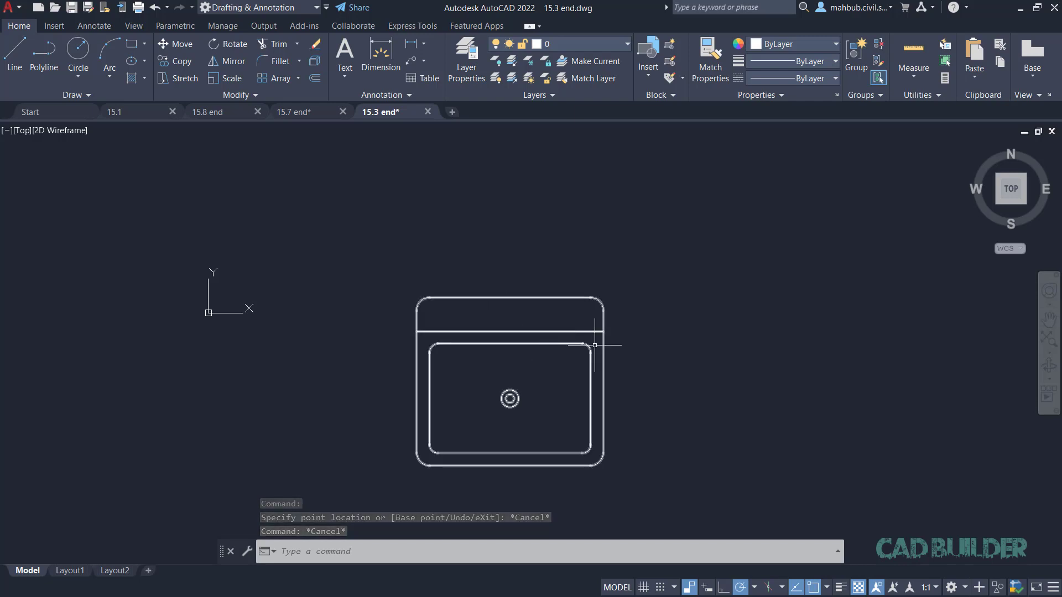
pyautogui.click(604, 363)
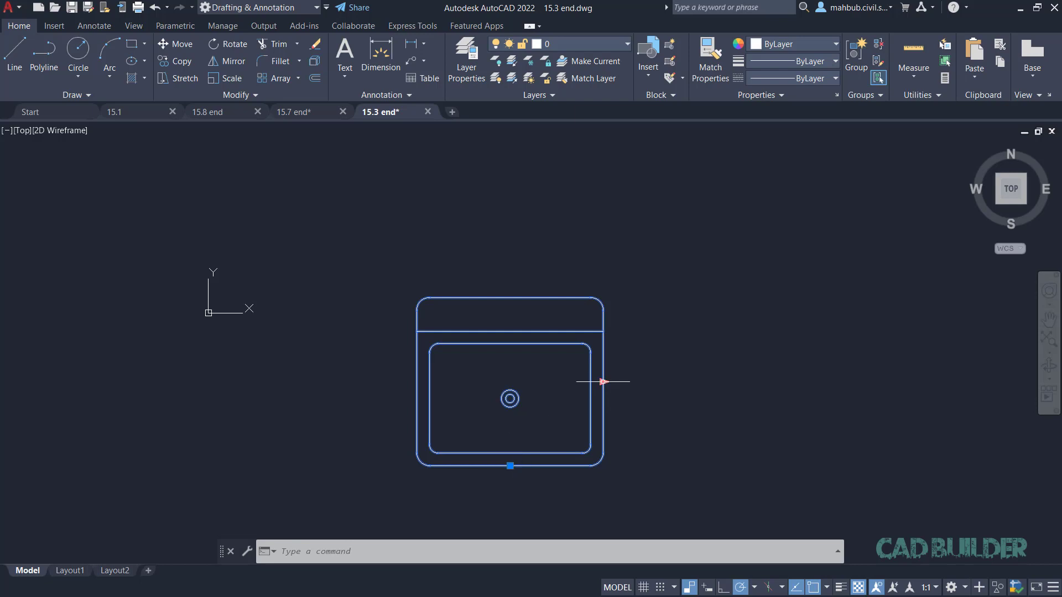
pyautogui.click(603, 382)
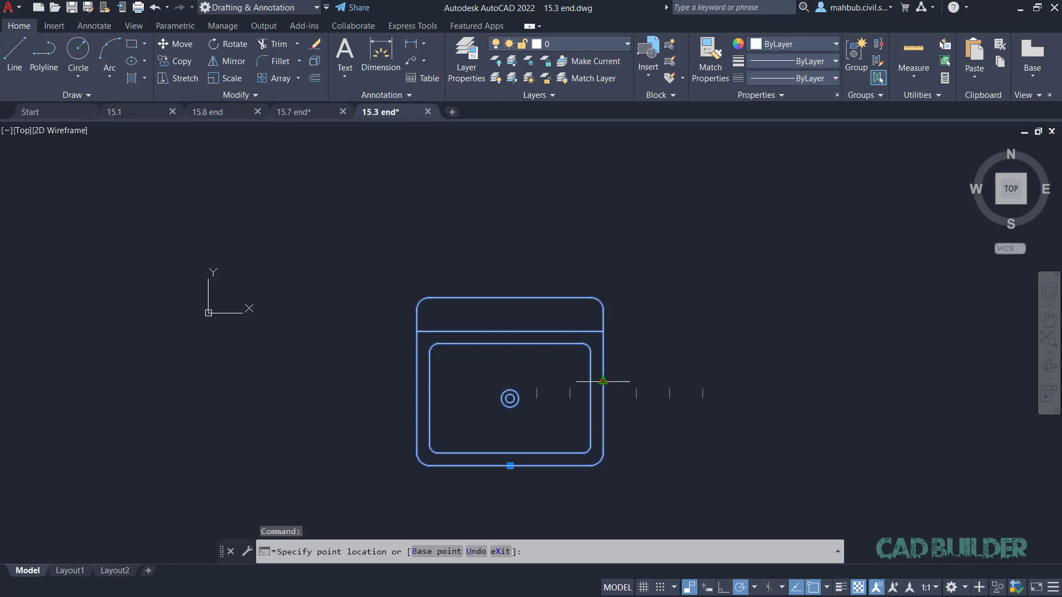
pyautogui.click(632, 381)
pyautogui.click(636, 382)
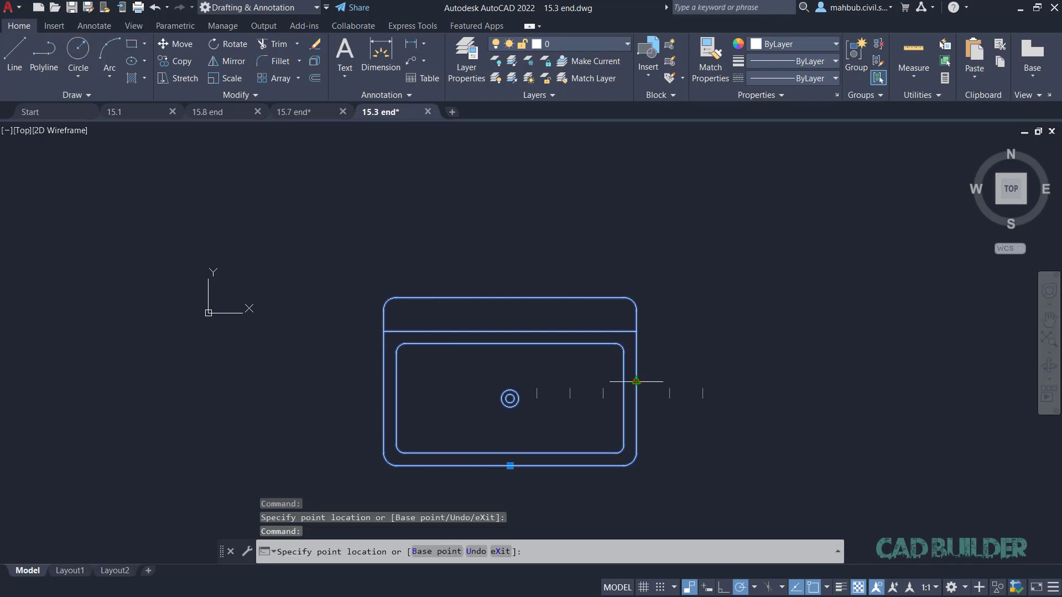
pyautogui.click(669, 381)
pyautogui.click(671, 382)
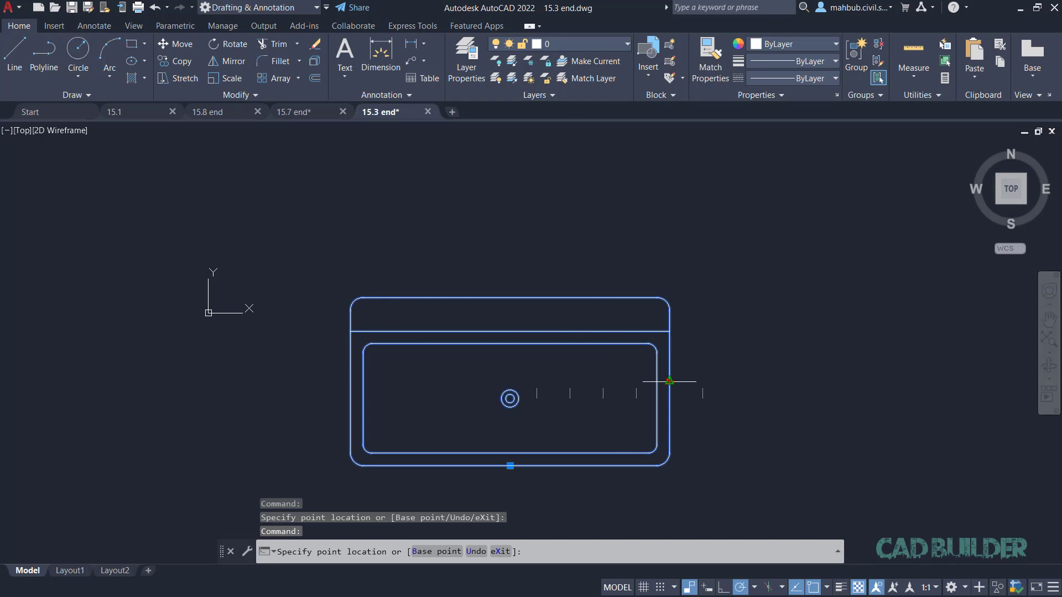
pyautogui.click(703, 381)
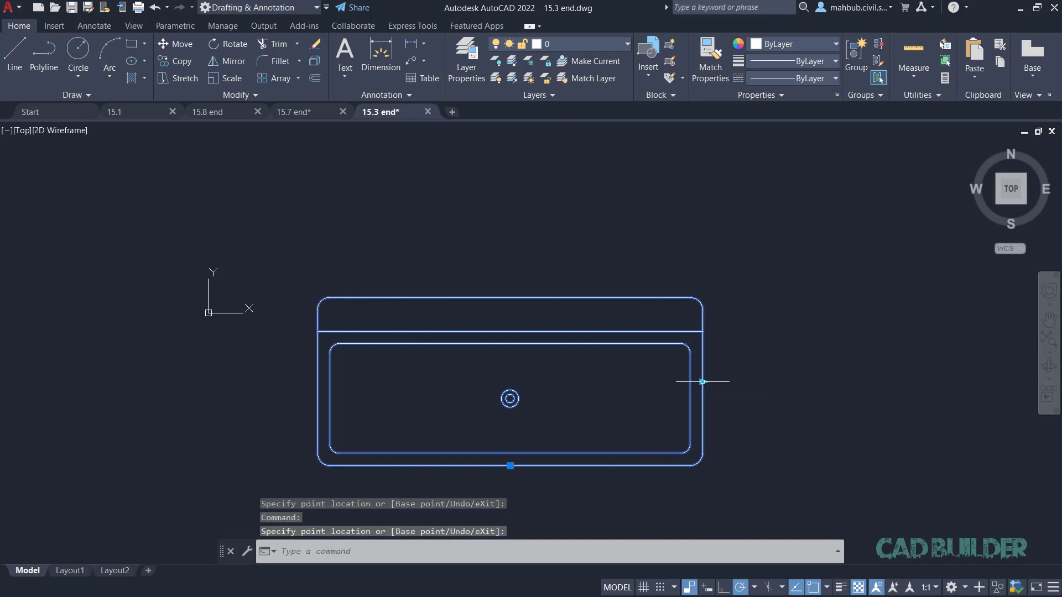
# - In the 15.8 end drawing, set the sink block's Distance1 to 850, to 1060, and finally to 1600
pyautogui.click(219, 113)
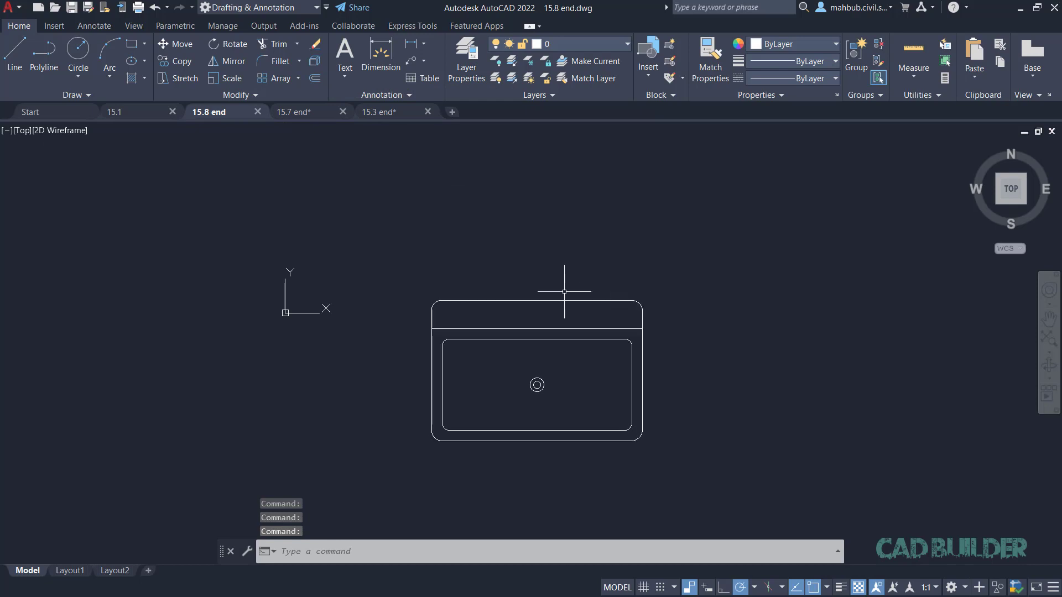
pyautogui.click(635, 351)
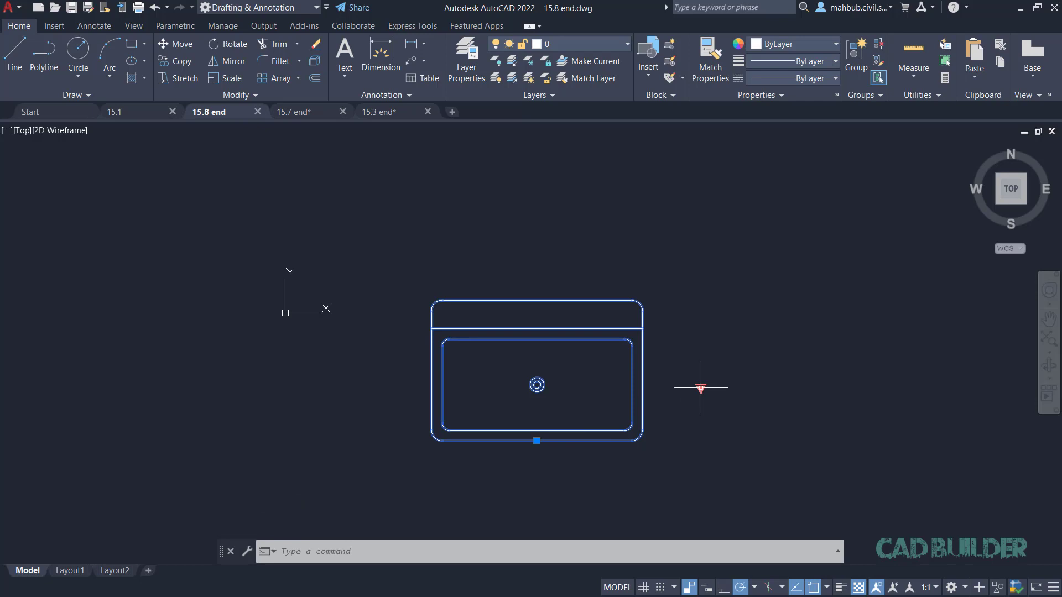
pyautogui.click(701, 388)
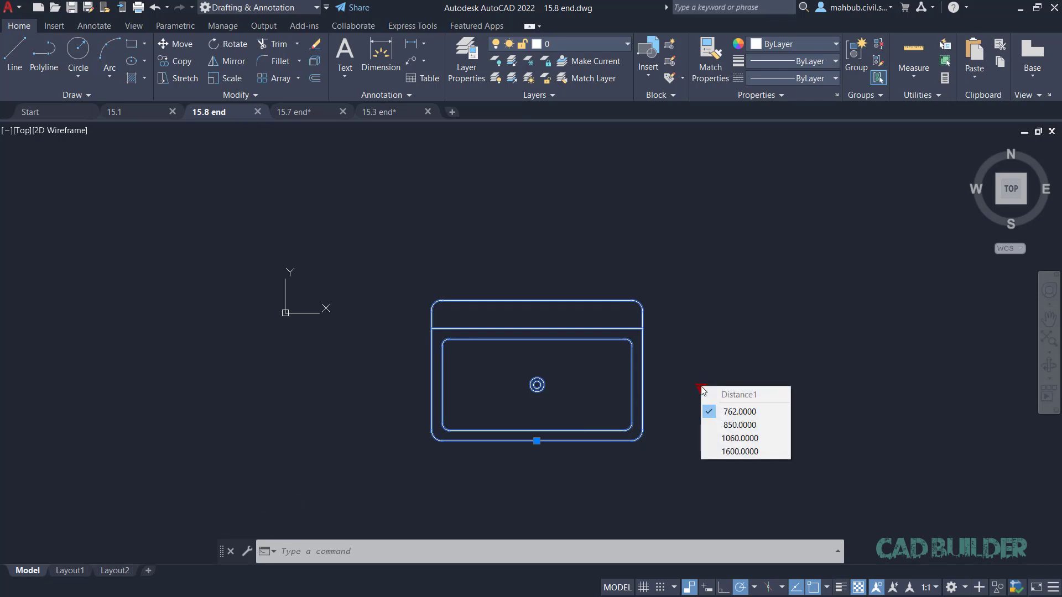
pyautogui.click(728, 425)
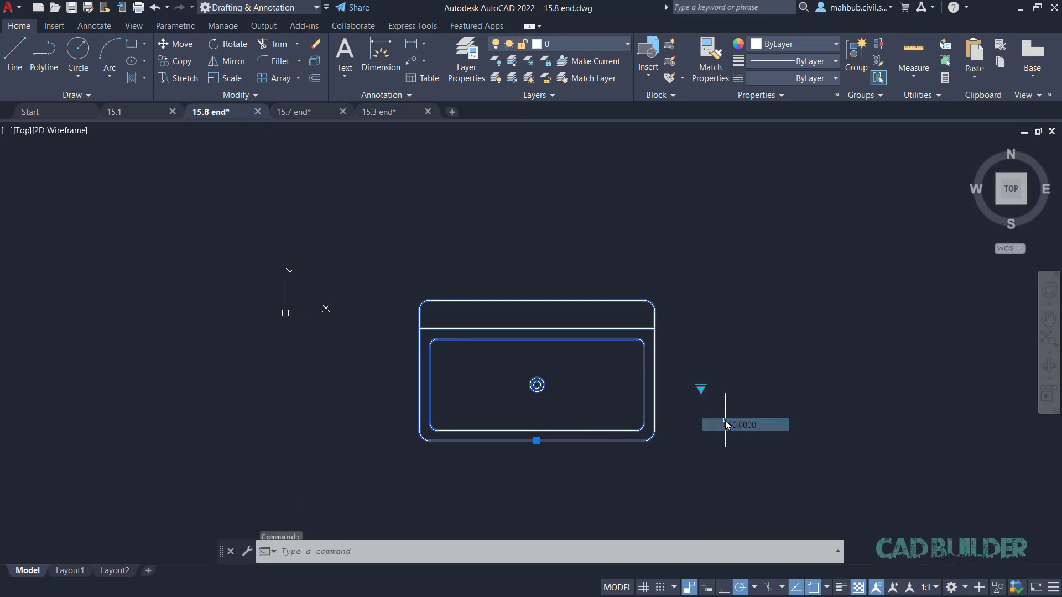
pyautogui.click(702, 393)
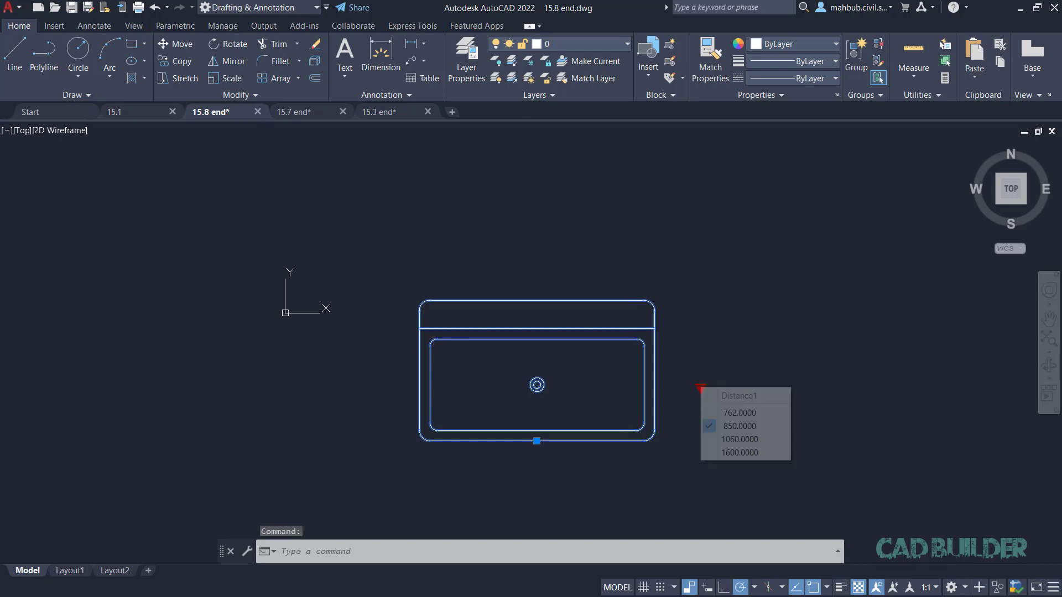
pyautogui.click(713, 438)
pyautogui.click(700, 387)
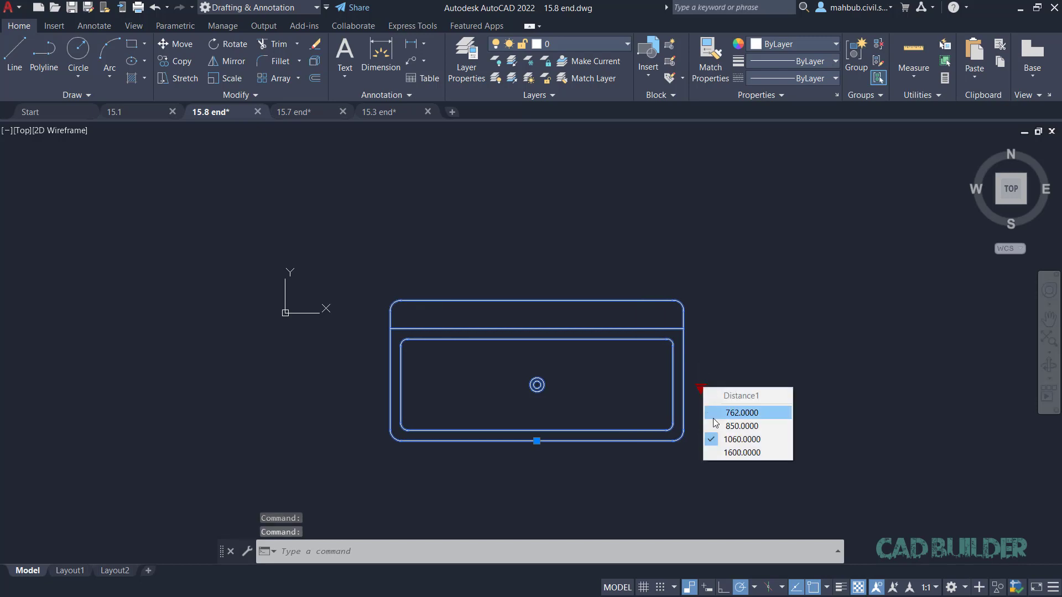
pyautogui.click(720, 452)
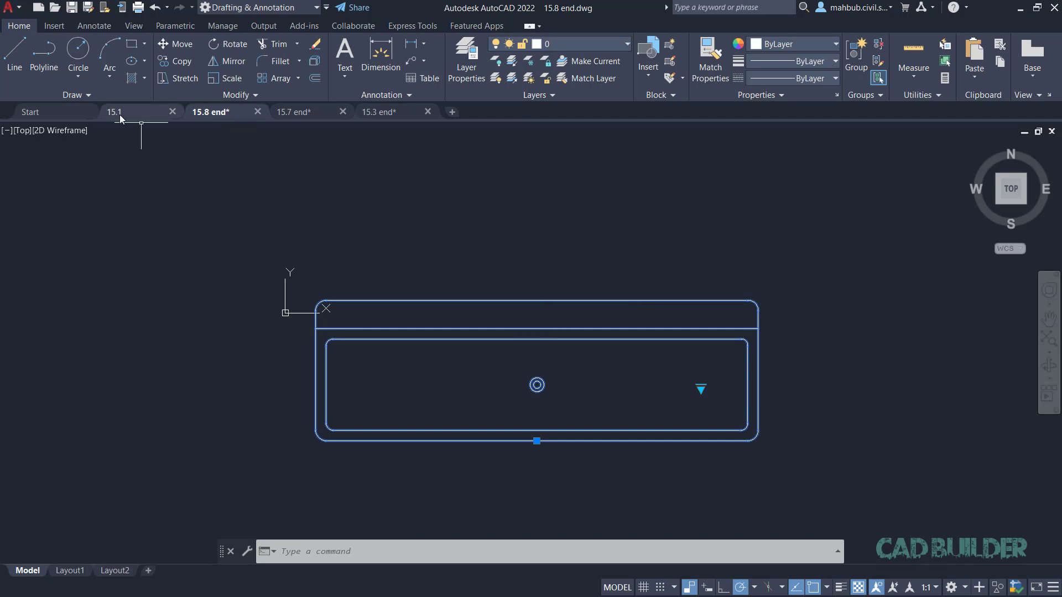
# - Switch to the 15.1 drawing and check whether the sofa's outline and centre divider are separate objects
pyautogui.moveTo(117, 113)
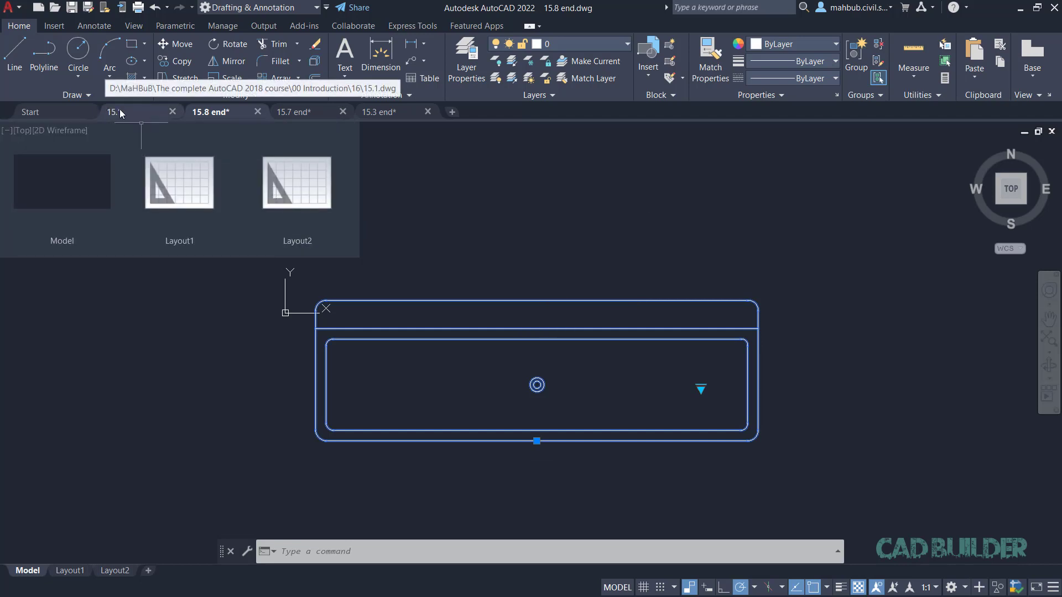
pyautogui.click(119, 112)
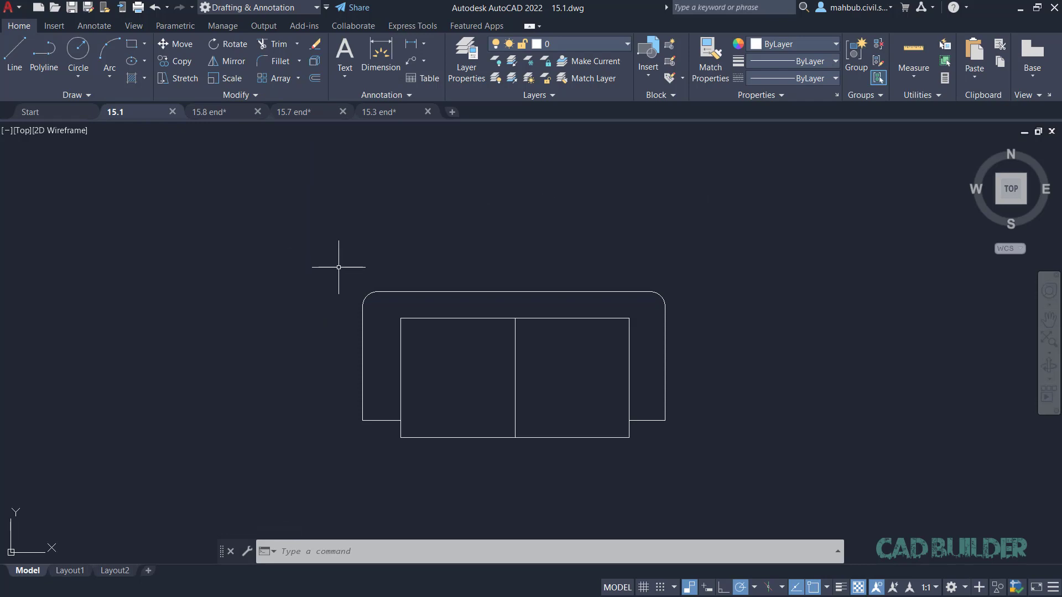
pyautogui.click(434, 291)
pyautogui.click(515, 347)
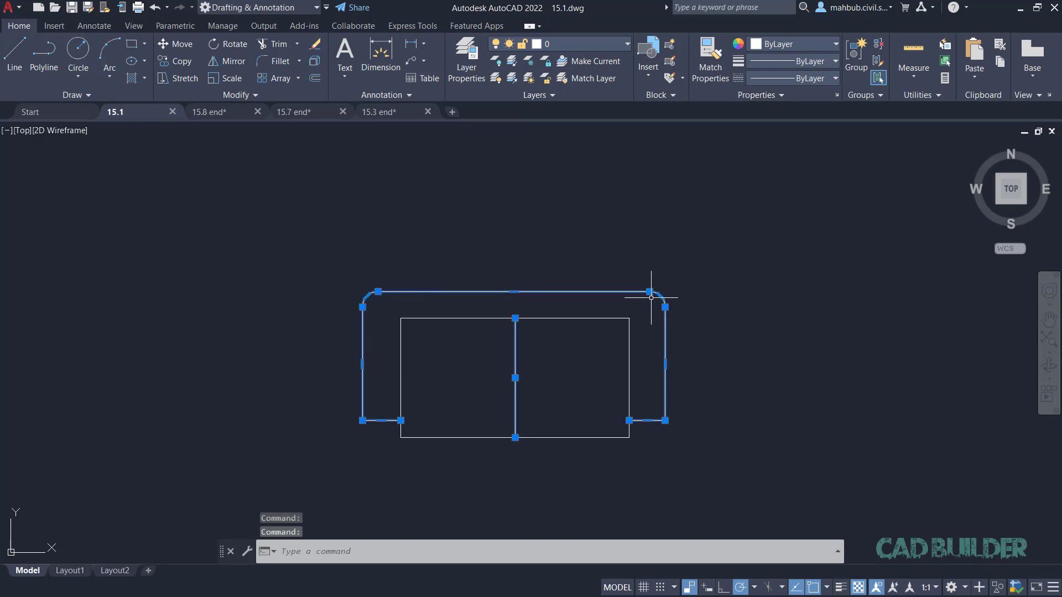
pyautogui.press('Escape')
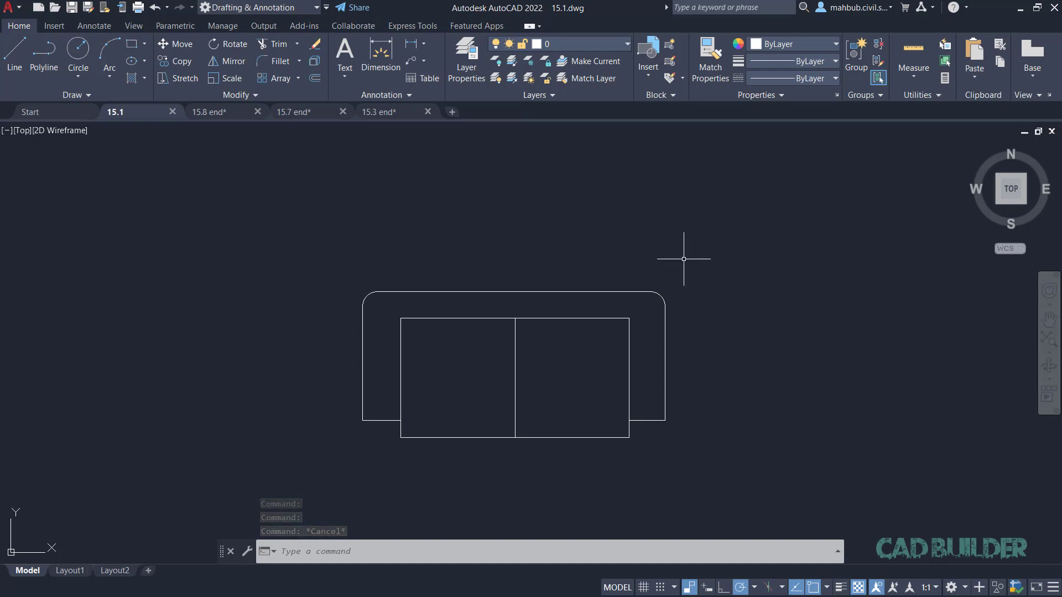
# - Start a block definition named Sofa with its base point at the lower-left corner of the seat rectangle
pyautogui.click(670, 49)
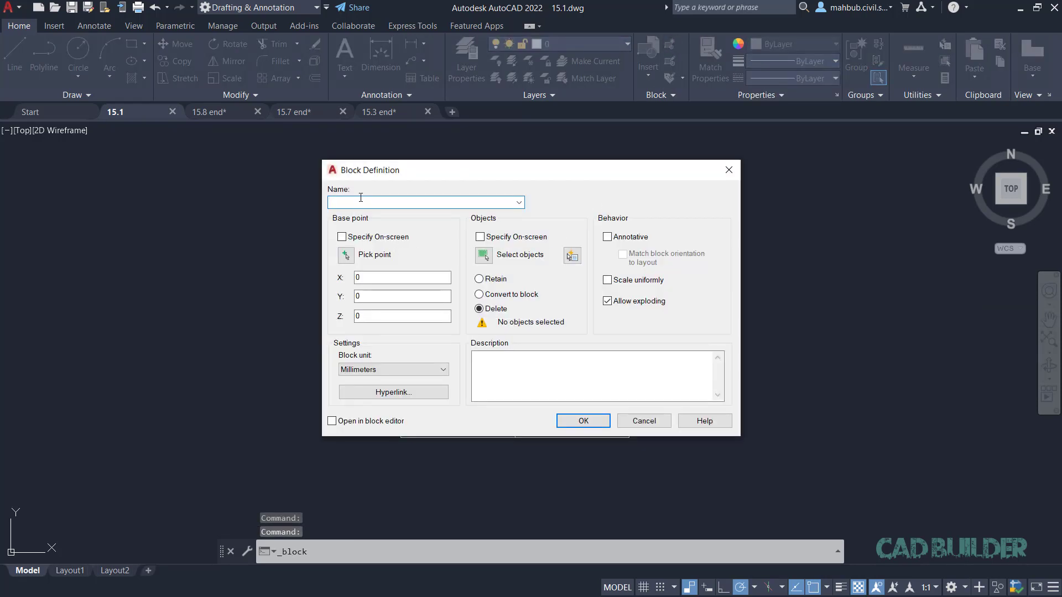
pyautogui.write('Sofa')
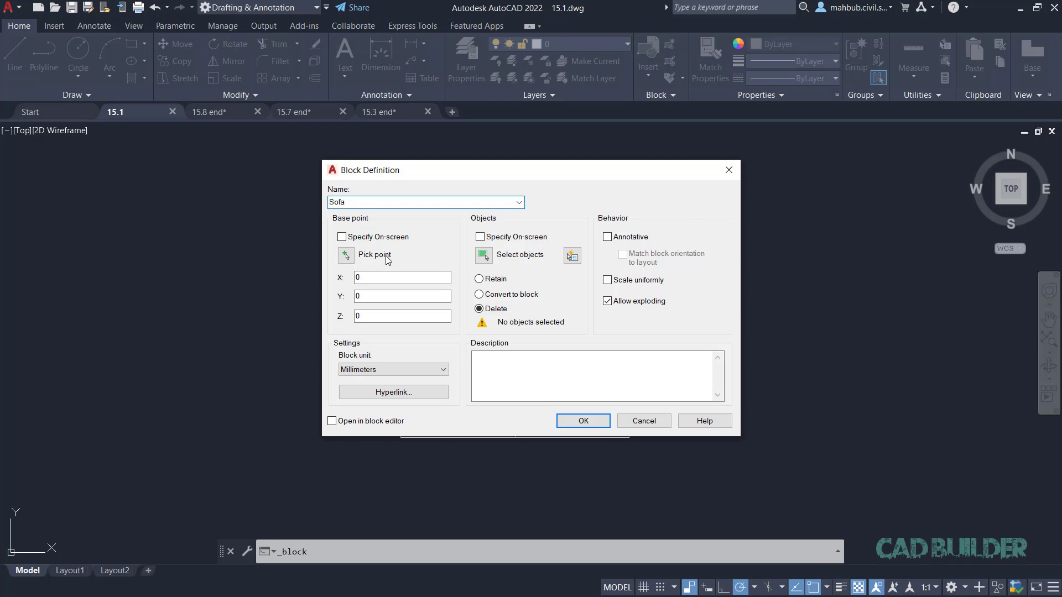
pyautogui.click(346, 255)
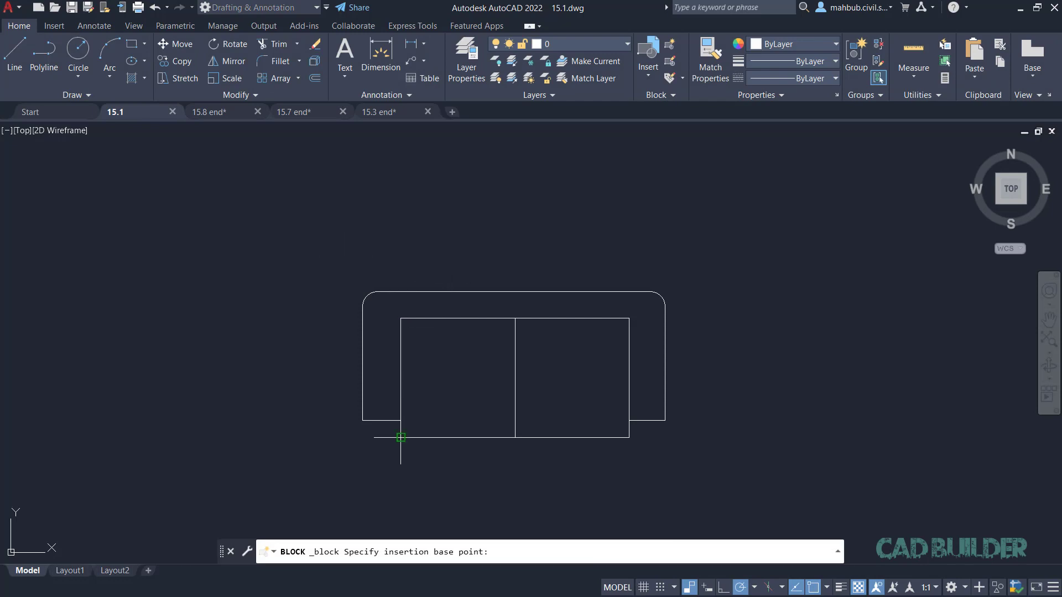
pyautogui.click(401, 438)
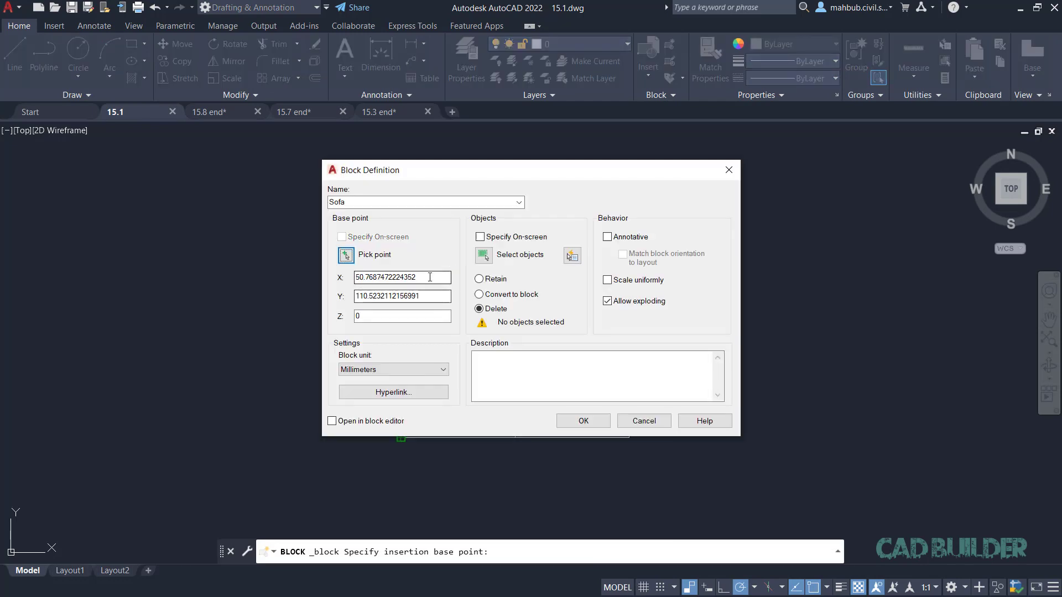
# - Complete the Sofa block definition from all the sofa's objects, converting the originals to a block and opening it in the Block Editor
pyautogui.click(480, 295)
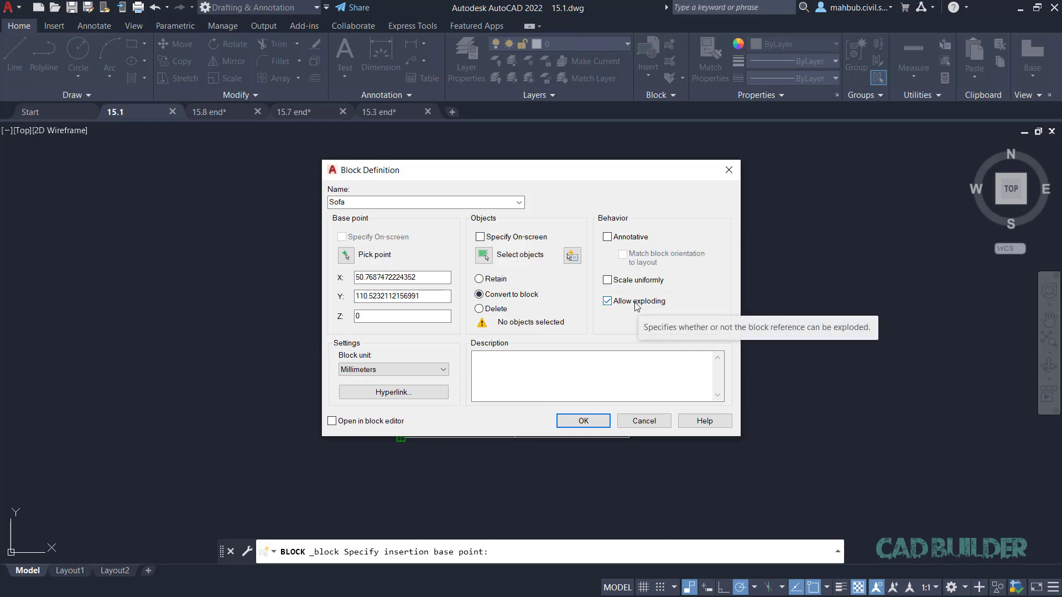
pyautogui.click(489, 256)
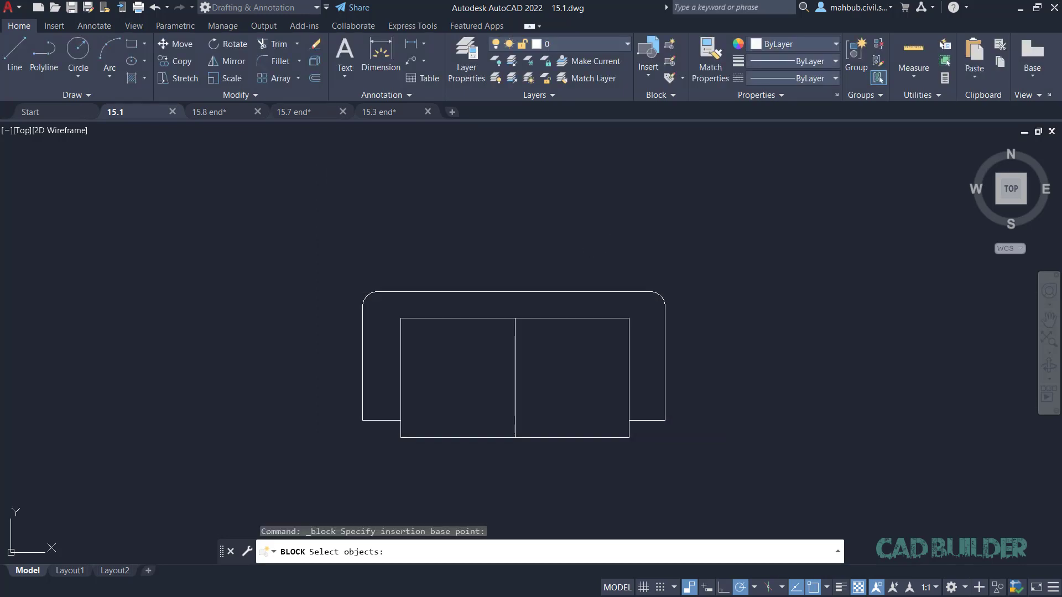
pyautogui.click(696, 263)
pyautogui.click(302, 490)
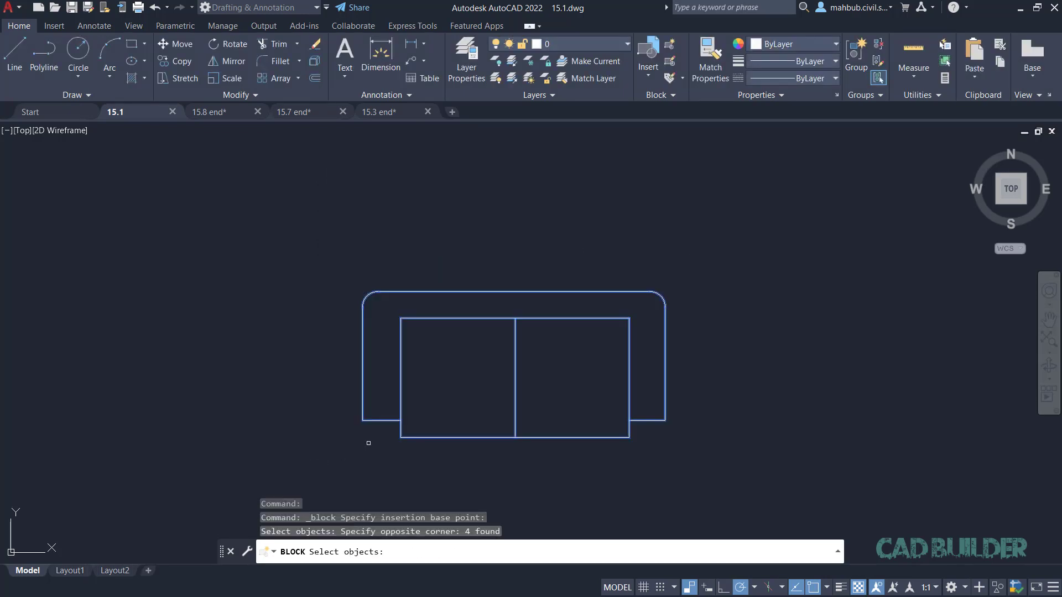
pyautogui.press('Return')
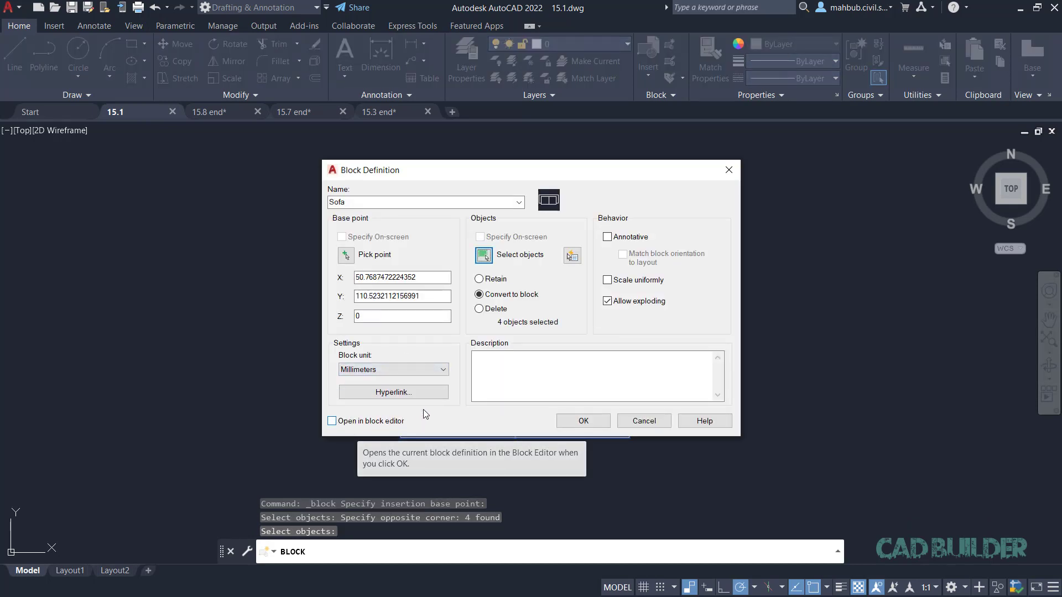
pyautogui.click(334, 422)
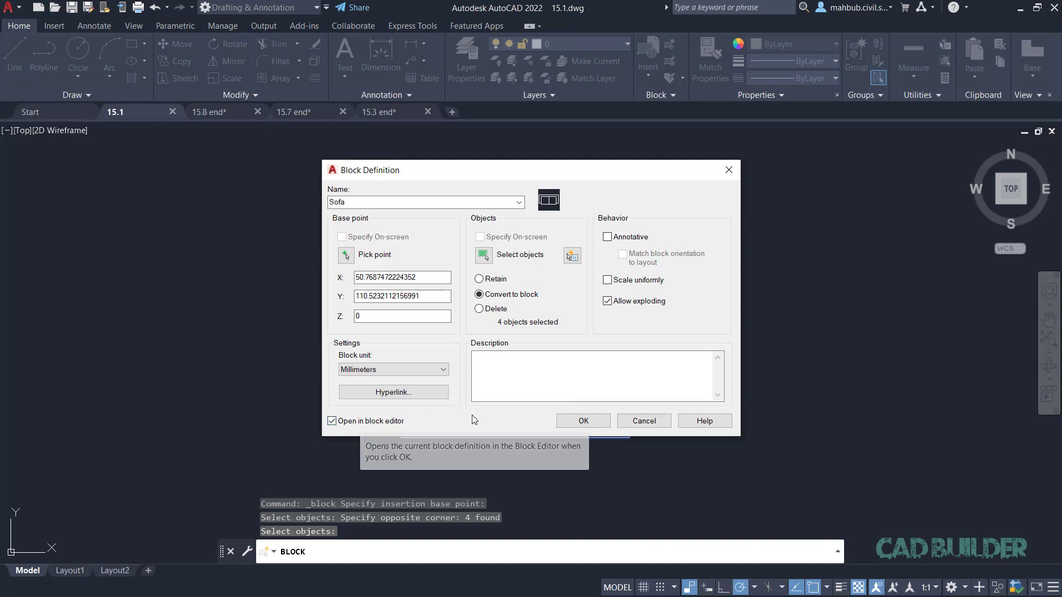
pyautogui.click(570, 422)
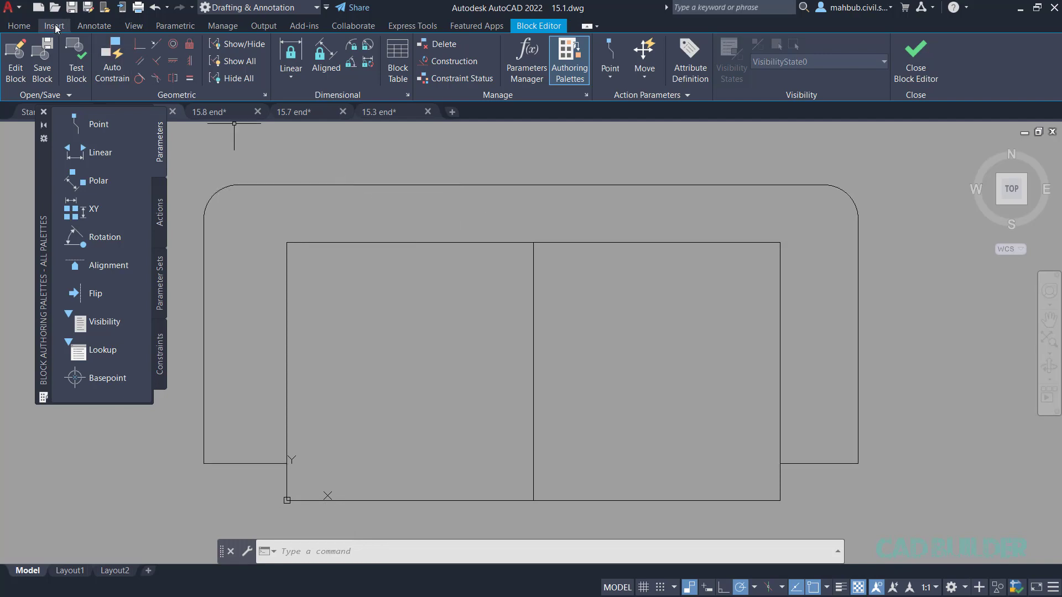
# - Examine the drafting tools available while block editing and the authoring palettes' parameters, actions, parameter sets and constraints
pyautogui.click(19, 26)
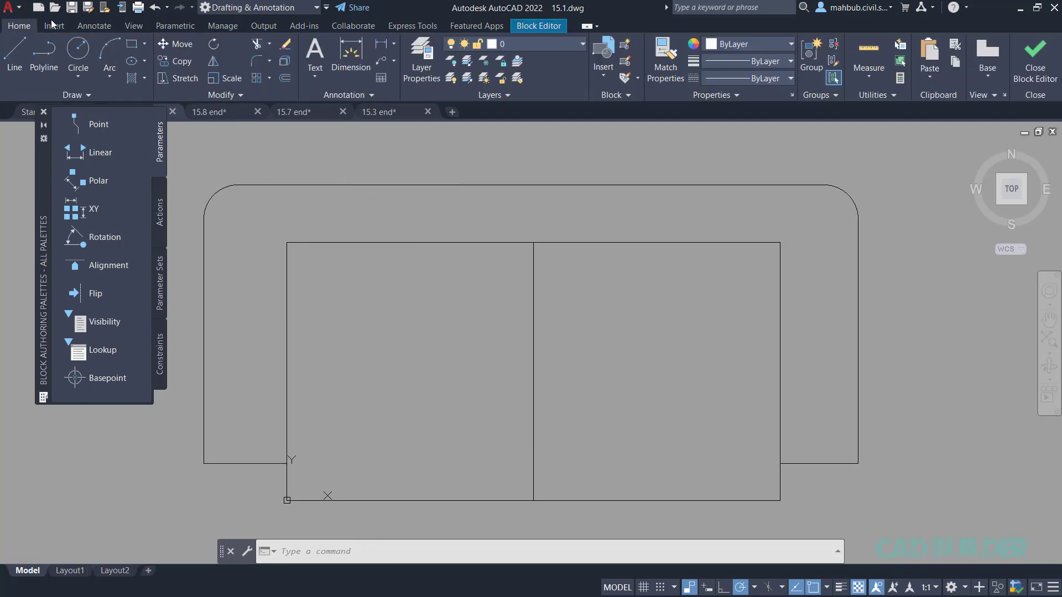
pyautogui.click(607, 69)
pyautogui.click(539, 26)
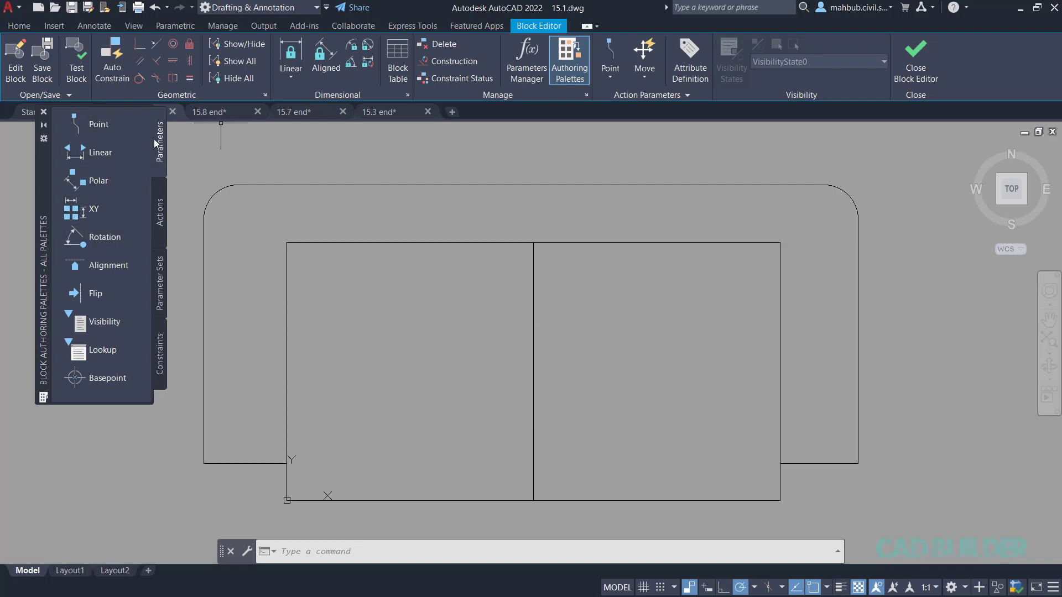
pyautogui.click(157, 201)
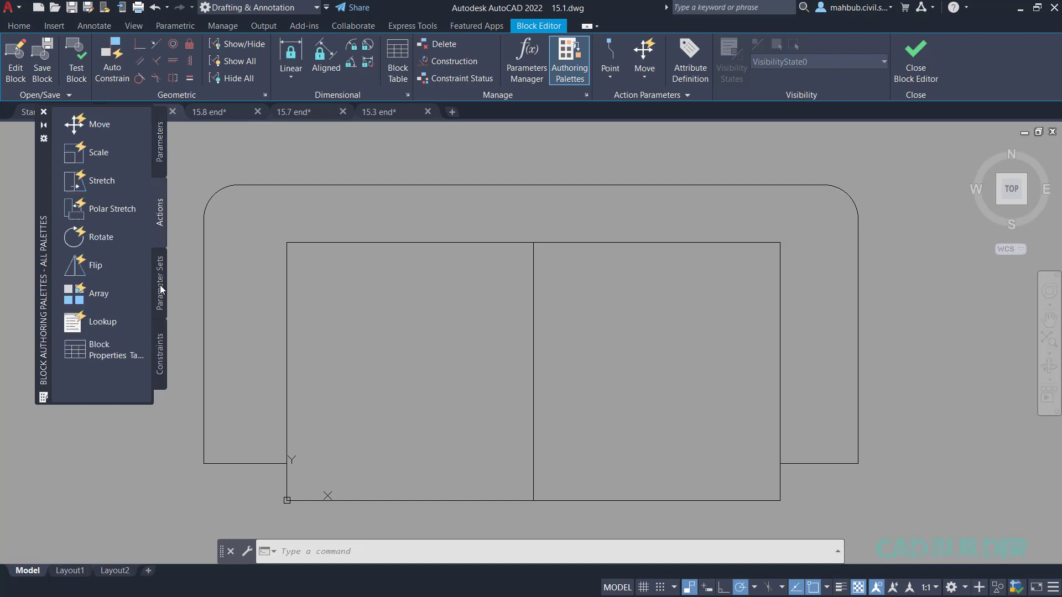
pyautogui.click(161, 288)
pyautogui.click(162, 344)
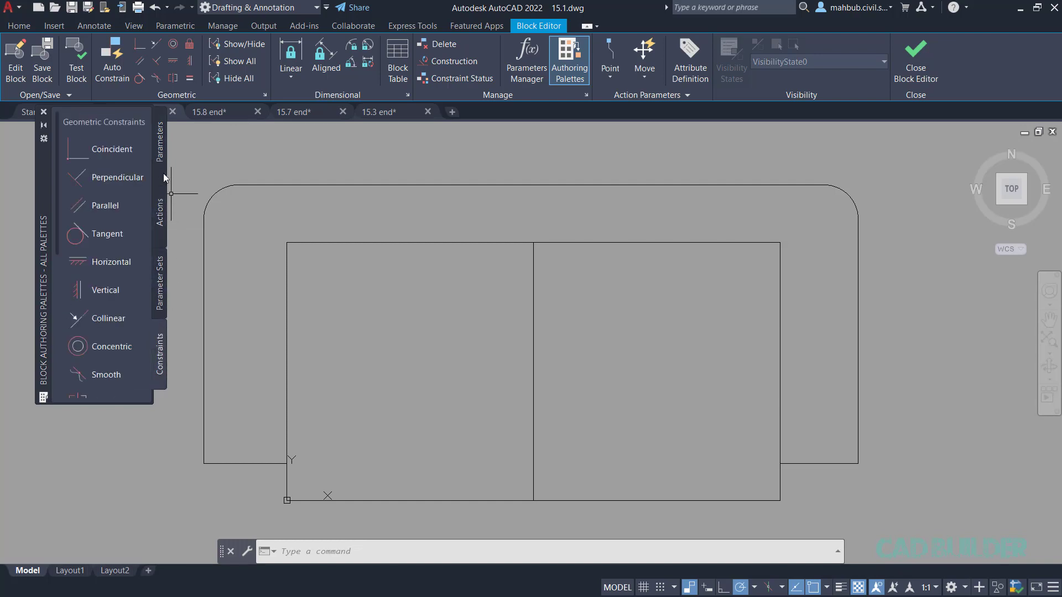
pyautogui.click(159, 158)
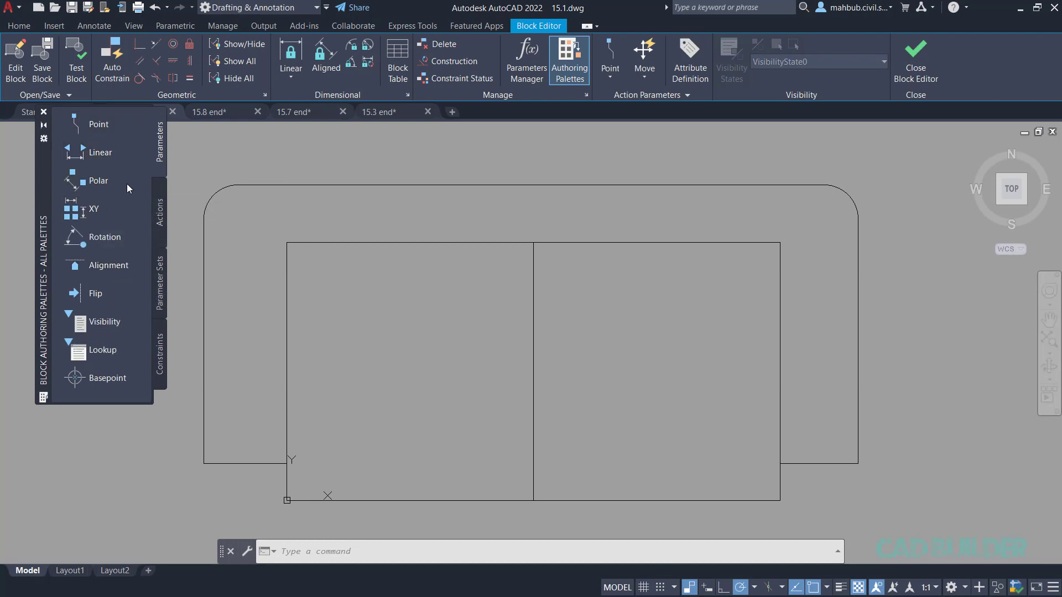
pyautogui.click(160, 215)
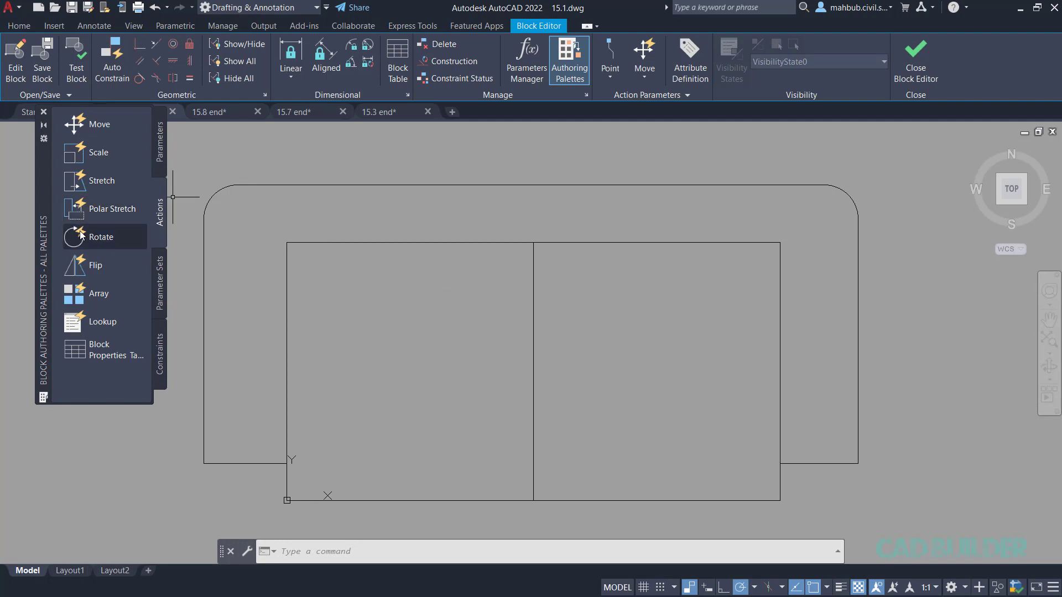
pyautogui.click(157, 279)
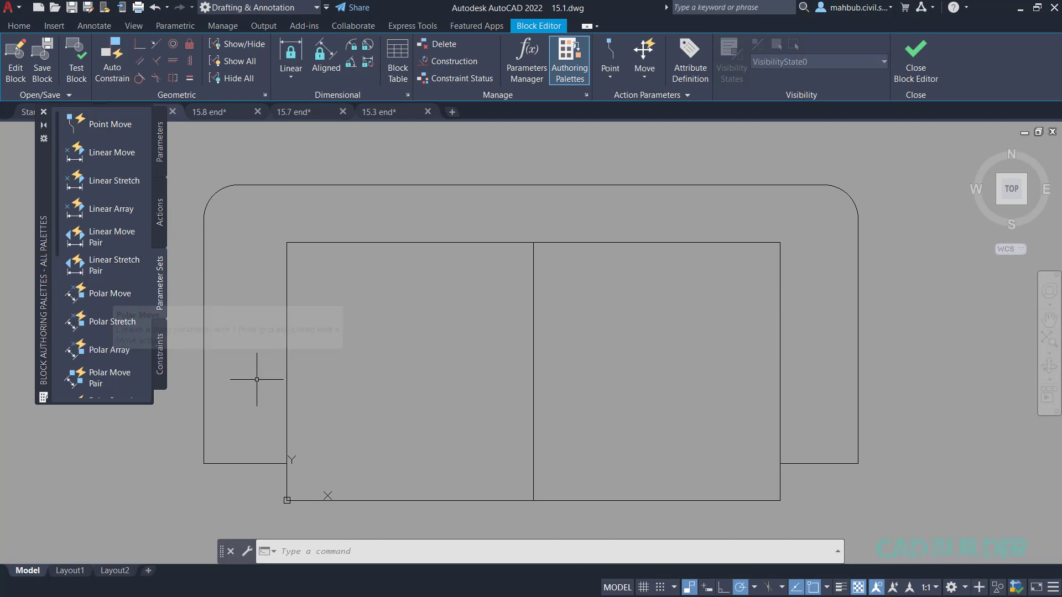
pyautogui.click(162, 363)
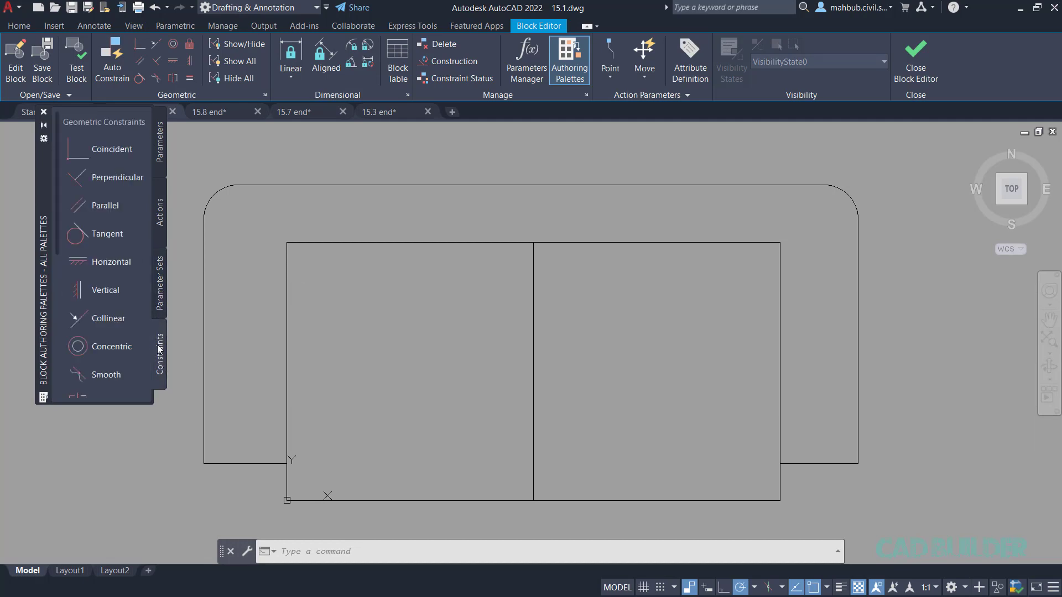
pyautogui.scroll(-5, 107, 282)
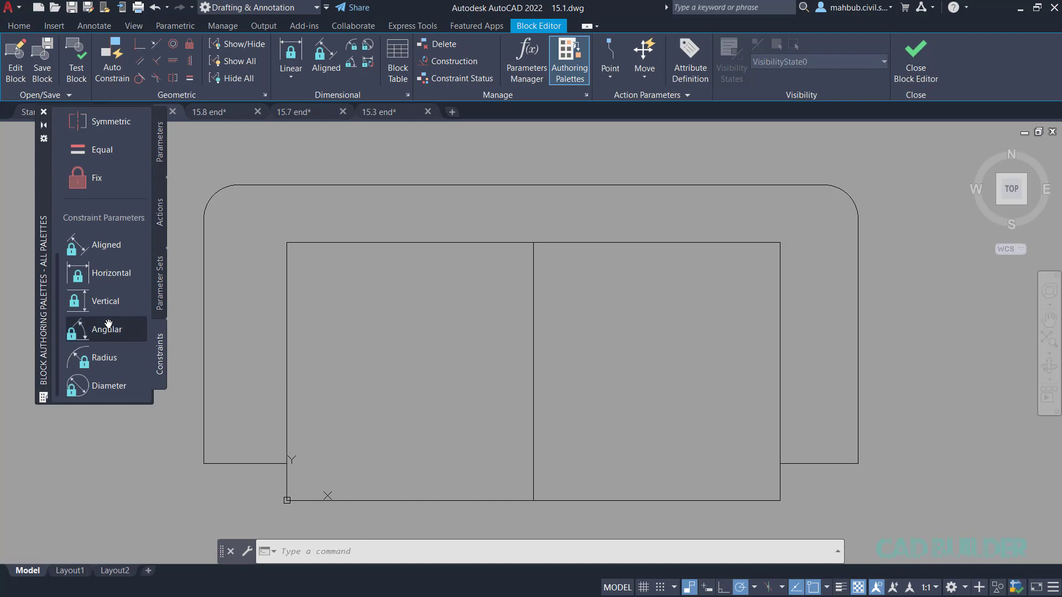
pyautogui.scroll(5, 108, 323)
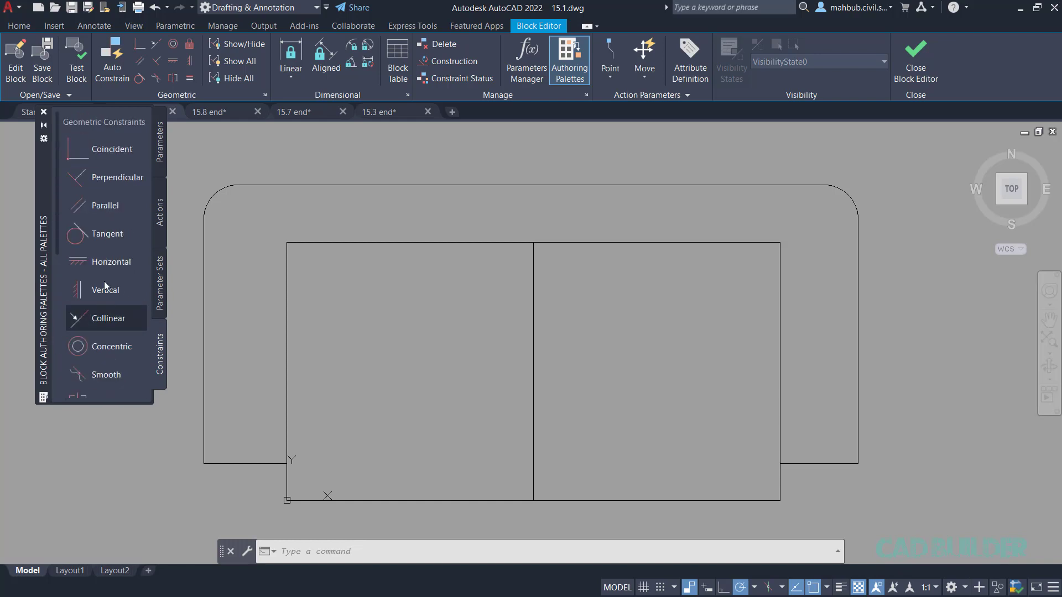
pyautogui.scroll(-3, 109, 226)
pyautogui.scroll(-5, 109, 225)
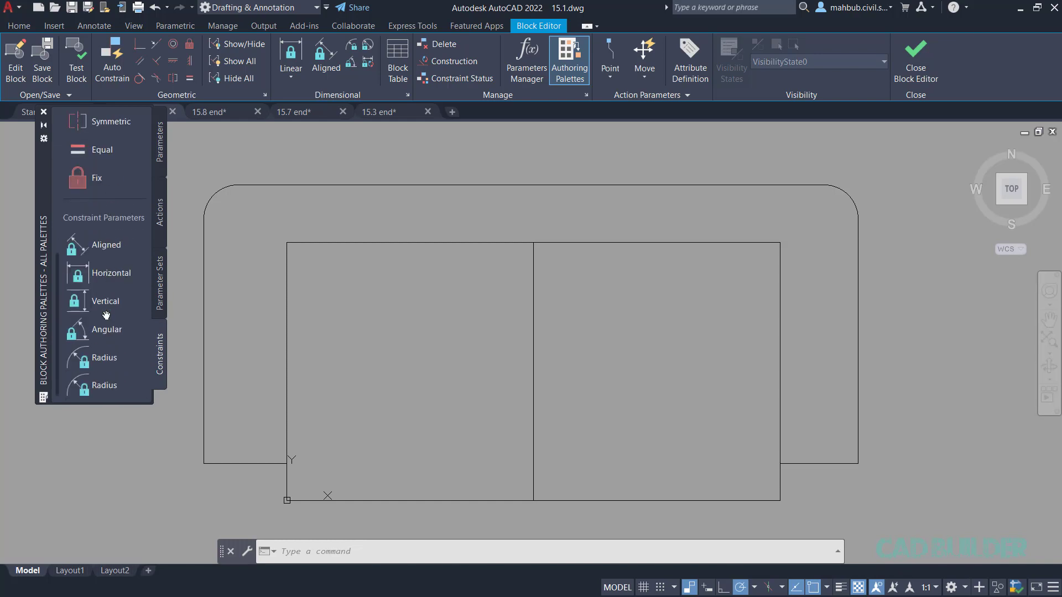
pyautogui.scroll(8, 114, 308)
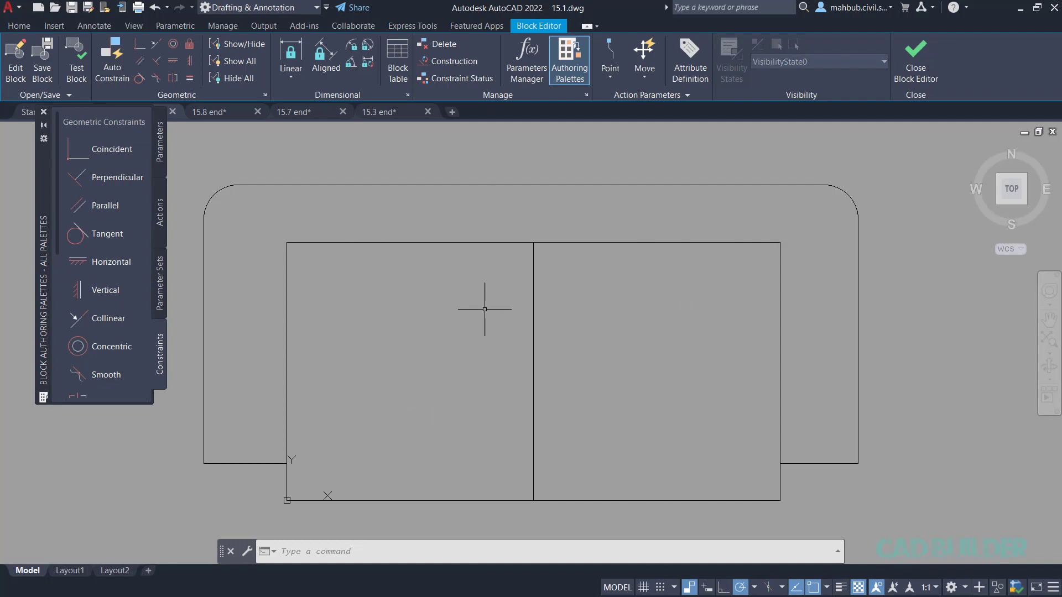
# - Close the block authoring palettes and exit the Block Editor back to the 15.1 drawing
pyautogui.click(43, 112)
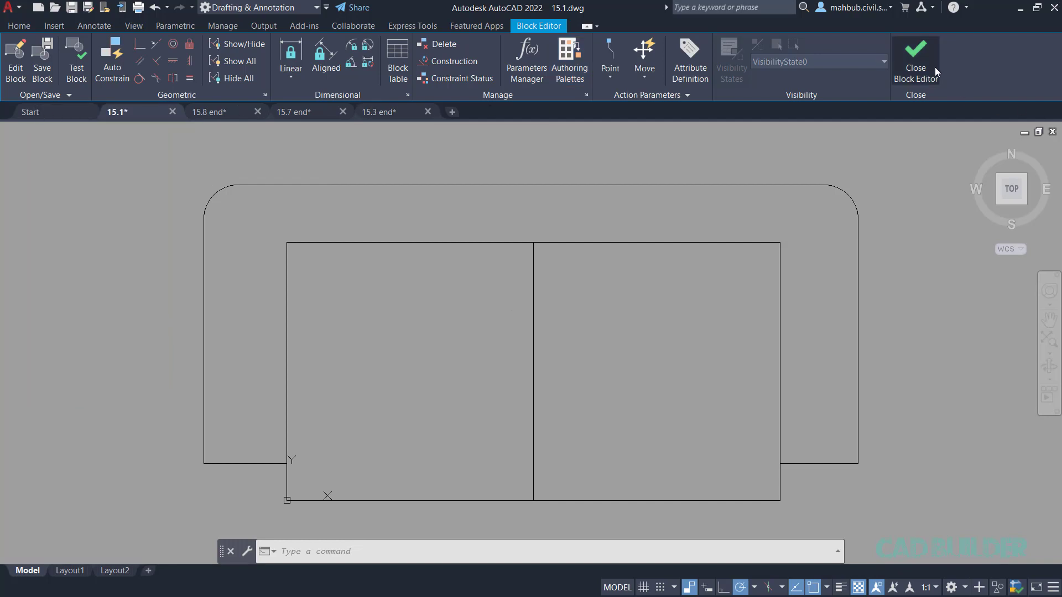
pyautogui.click(915, 61)
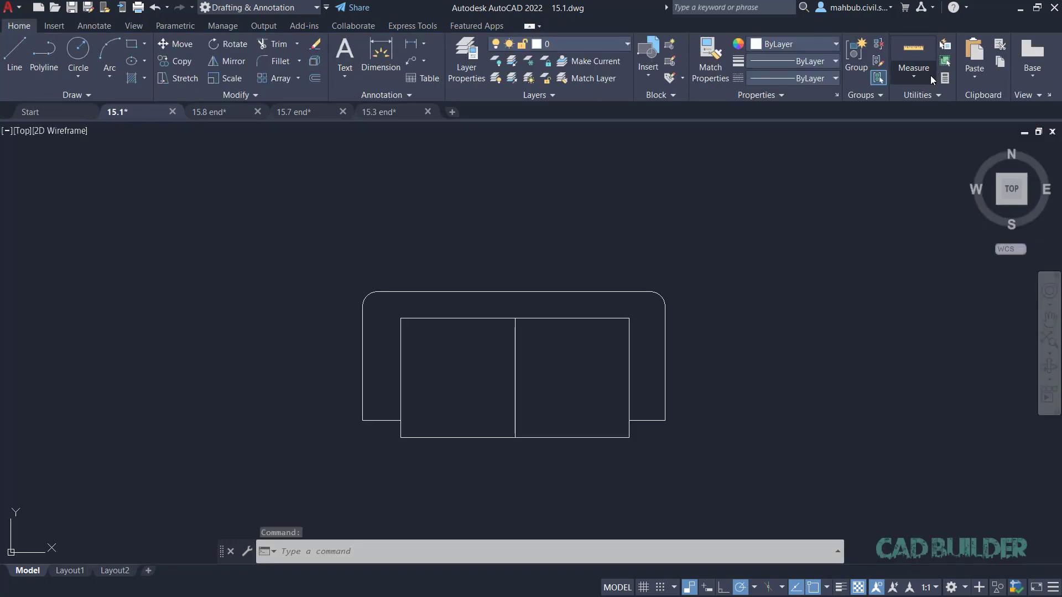